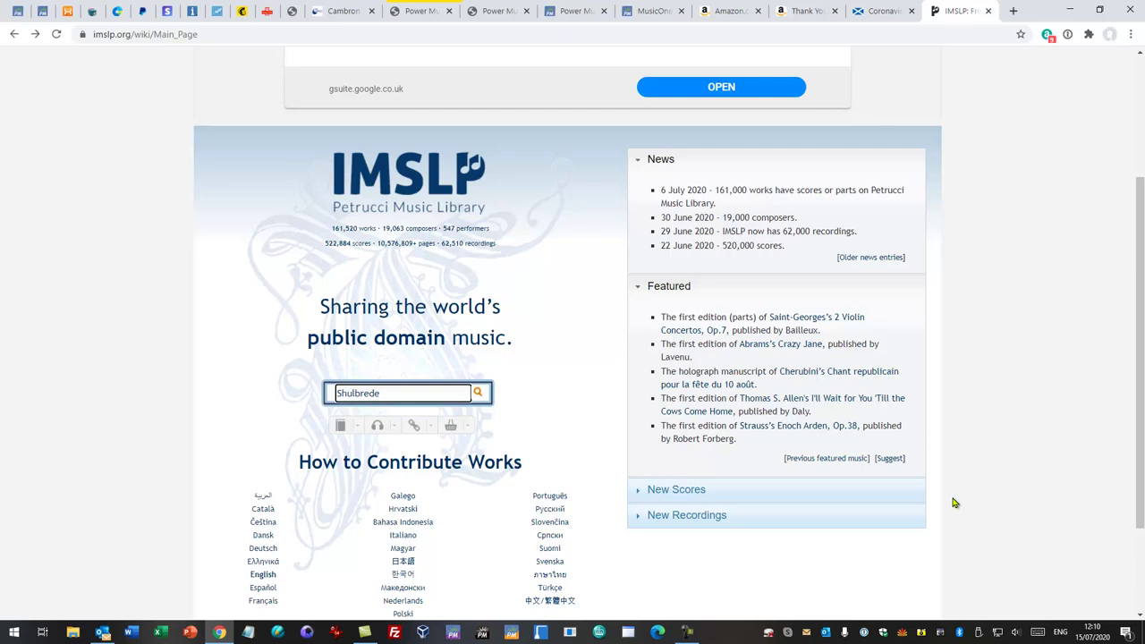
# Search the IMSLP library for 'Shulbrede'.
pyautogui.click(479, 395)
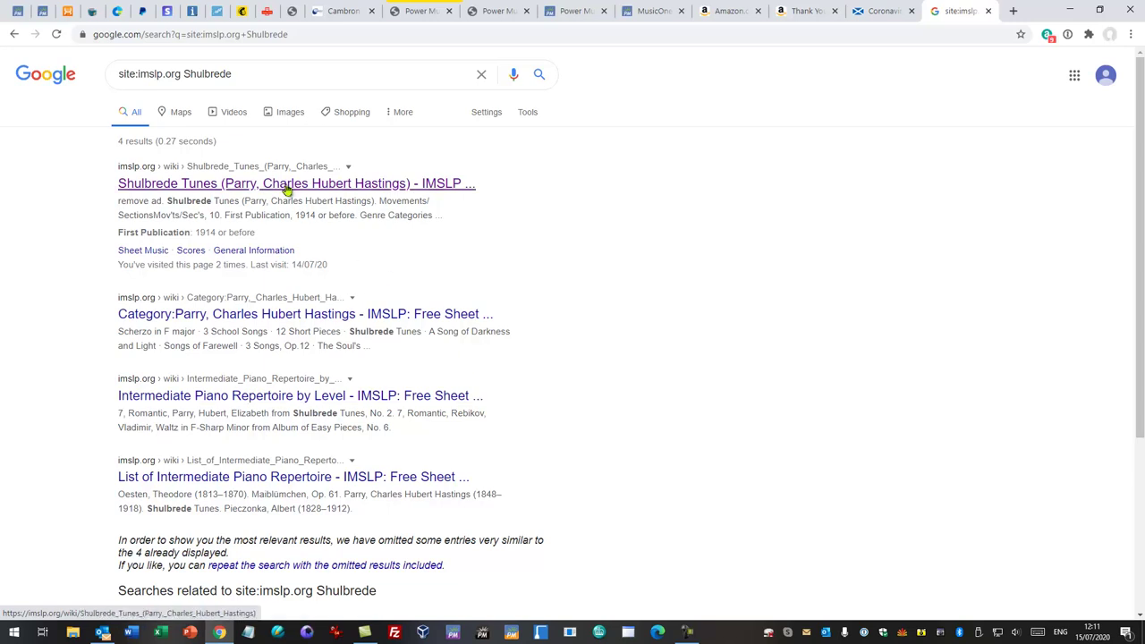
# Open Parry's Shulbrede Tunes IMSLP page and download its Complete Score.
pyautogui.click(288, 185)
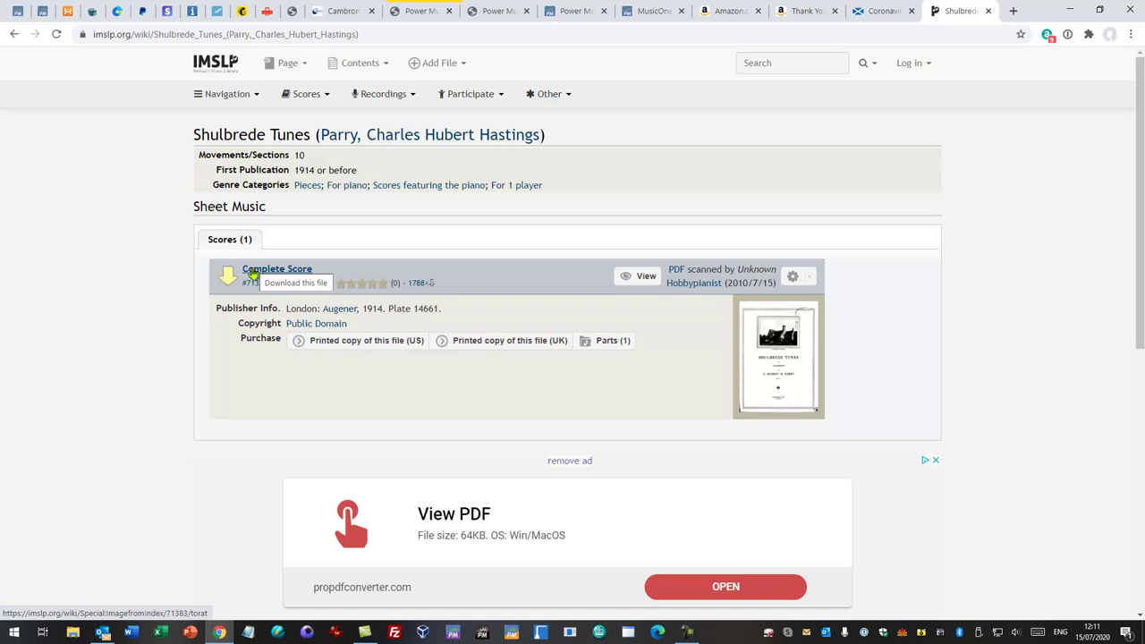
pyautogui.click(229, 276)
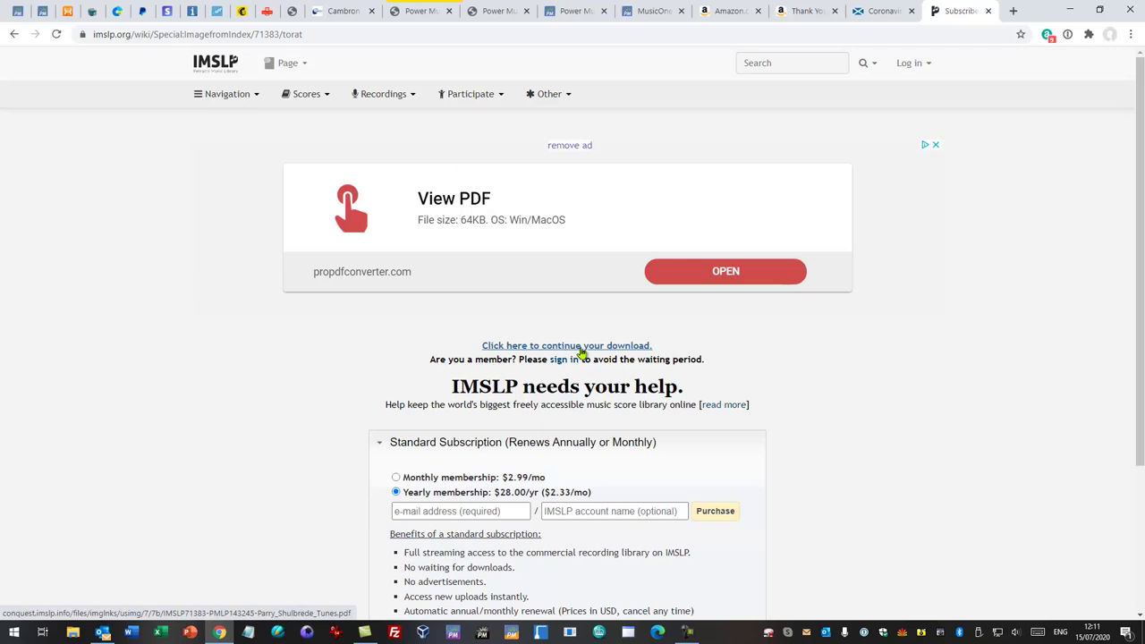
# Finish downloading the Shulbrede Tunes score PDF and open it in Acrobat Reader.
pyautogui.click(580, 350)
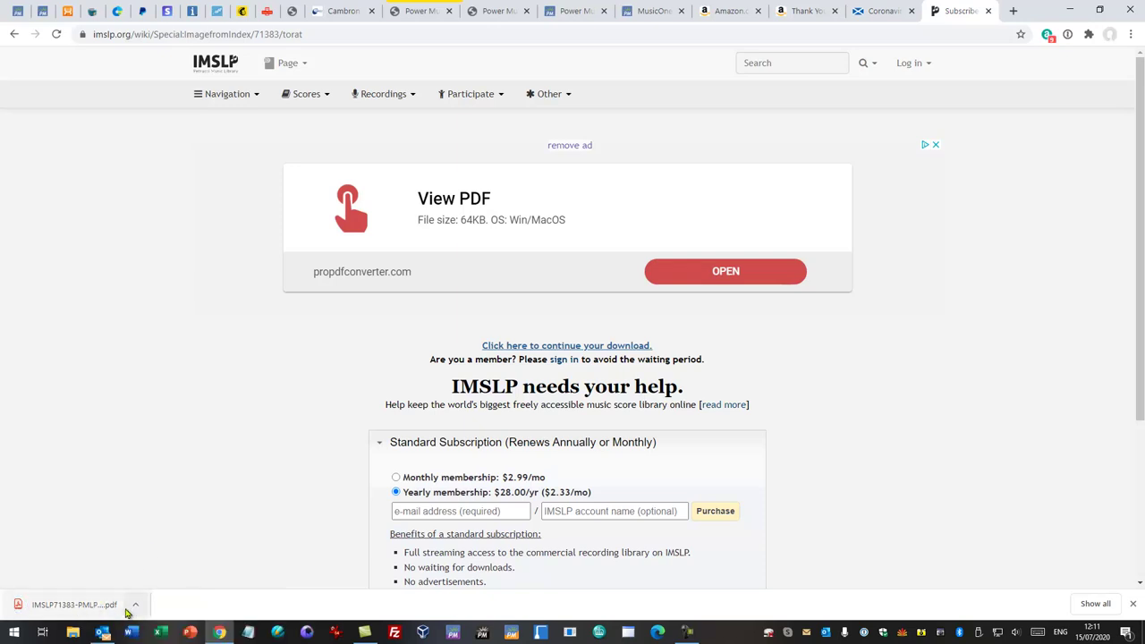
pyautogui.click(136, 608)
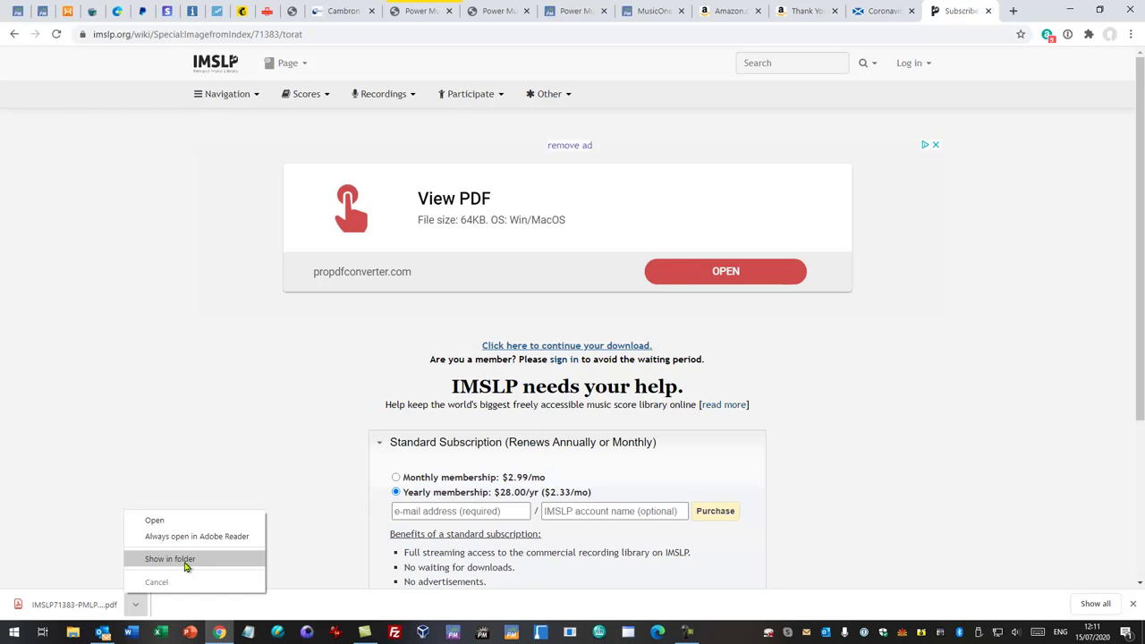
pyautogui.click(155, 521)
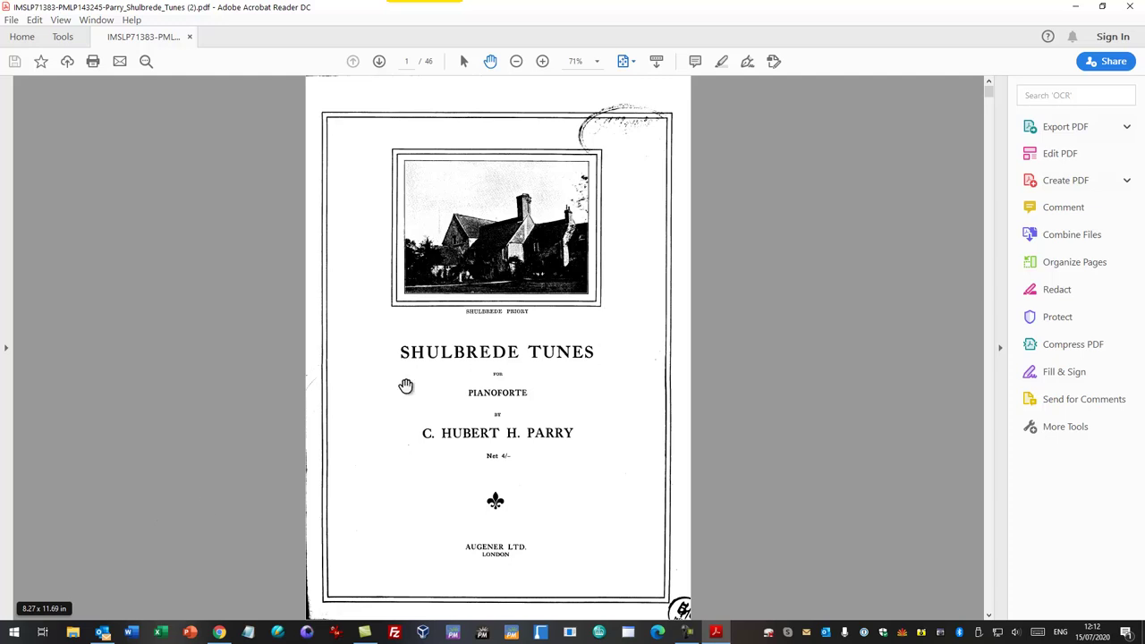
# Save a copy of the score PDF to the Desktop under its original filename.
pyautogui.click(11, 20)
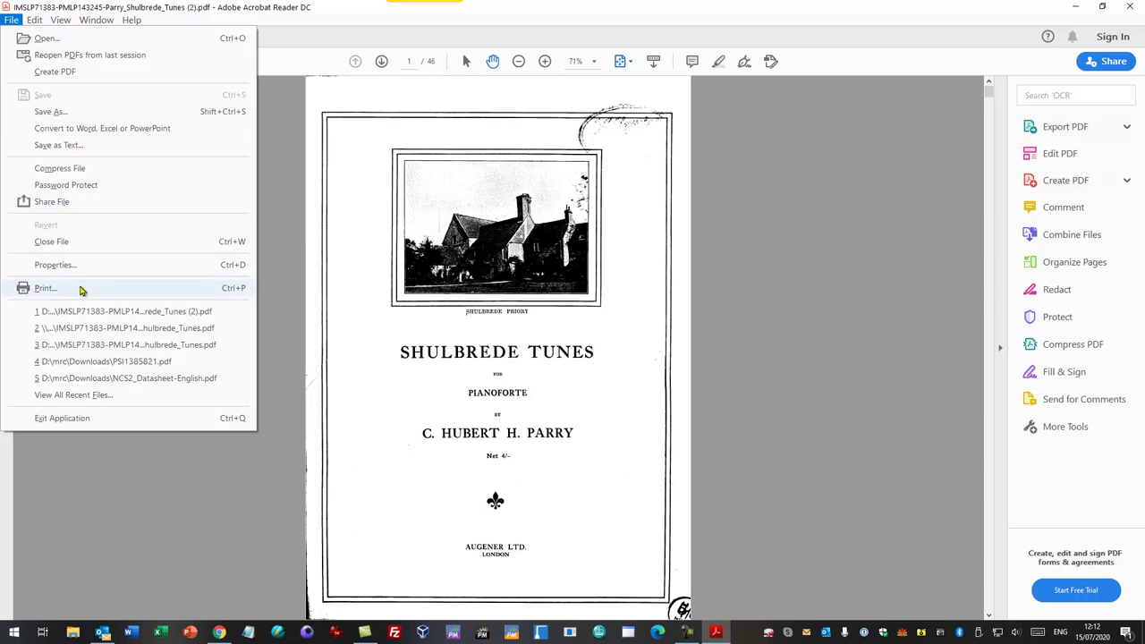
pyautogui.click(50, 112)
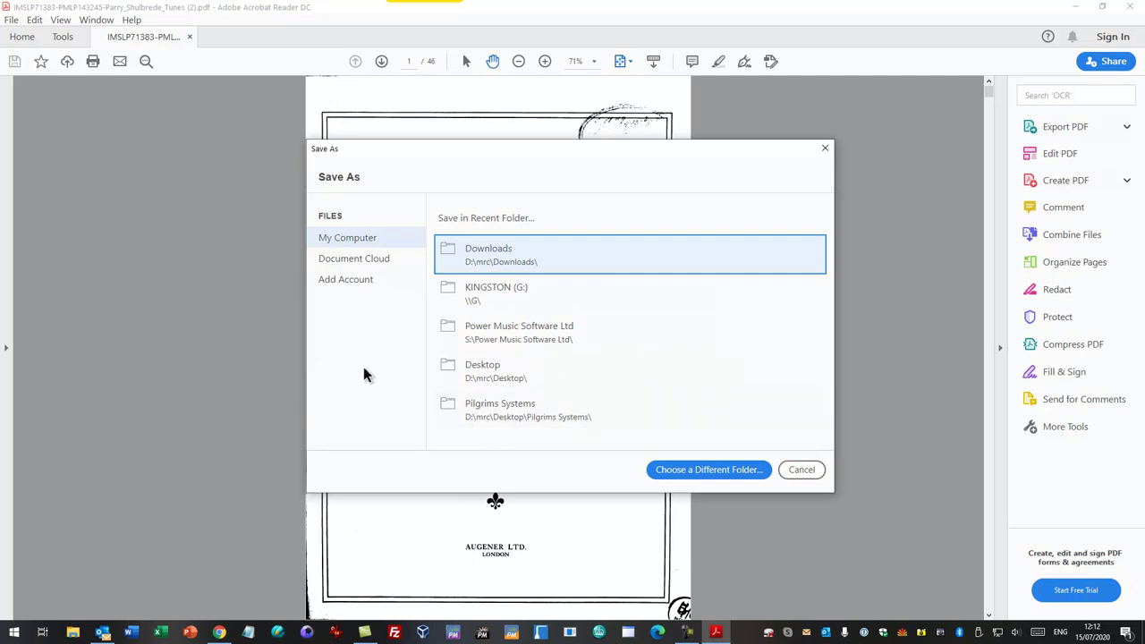
pyautogui.click(475, 370)
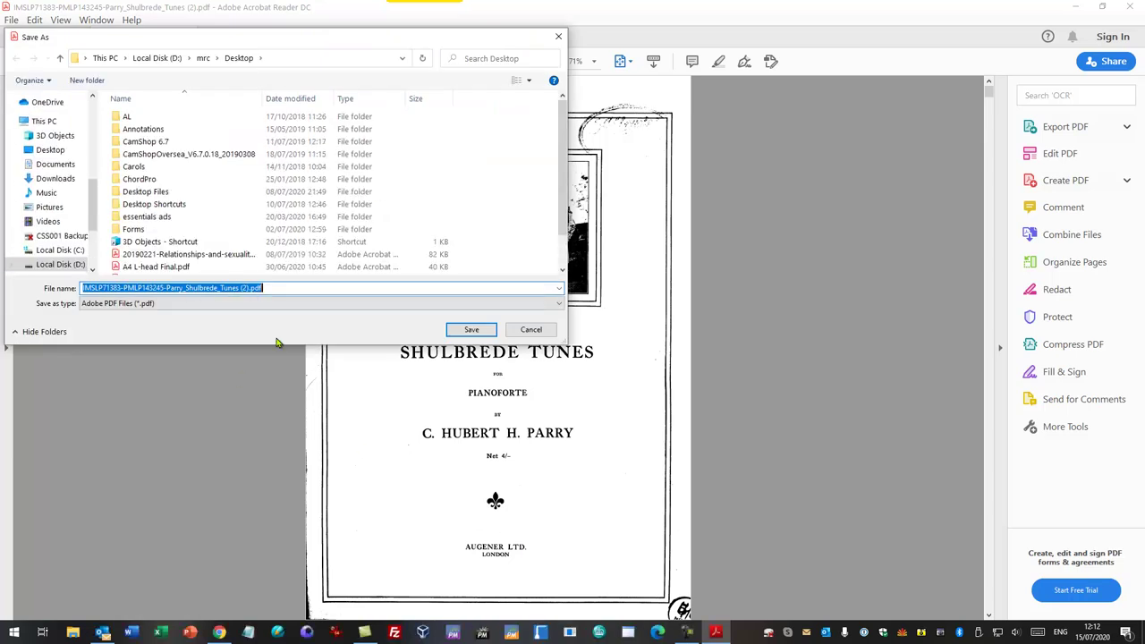
pyautogui.click(471, 330)
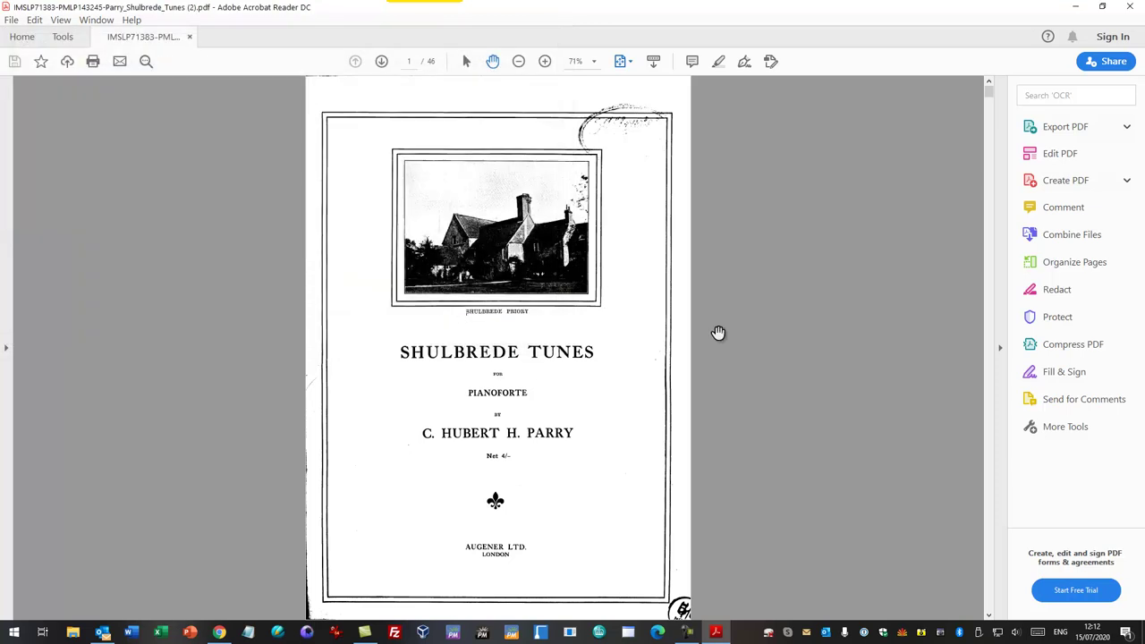
# Page through the score to page 21, then close Acrobat Reader.
pyautogui.scroll(-5, 606, 335)
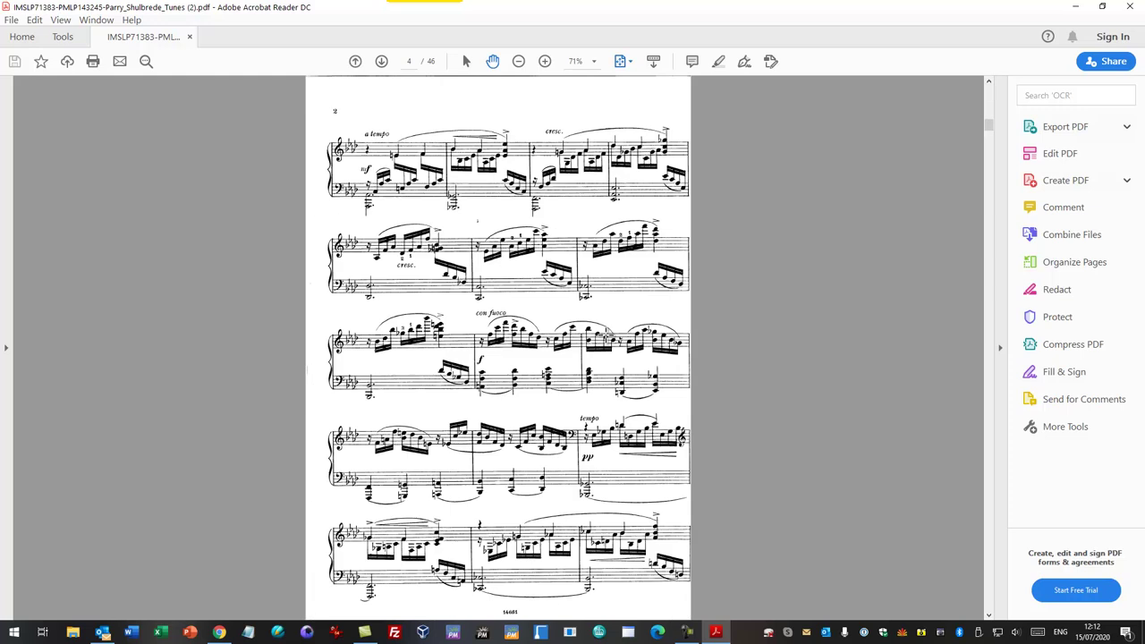
pyautogui.scroll(-3, 606, 336)
pyautogui.scroll(-3, 606, 335)
pyautogui.scroll(-3, 606, 335)
pyautogui.scroll(-3, 607, 335)
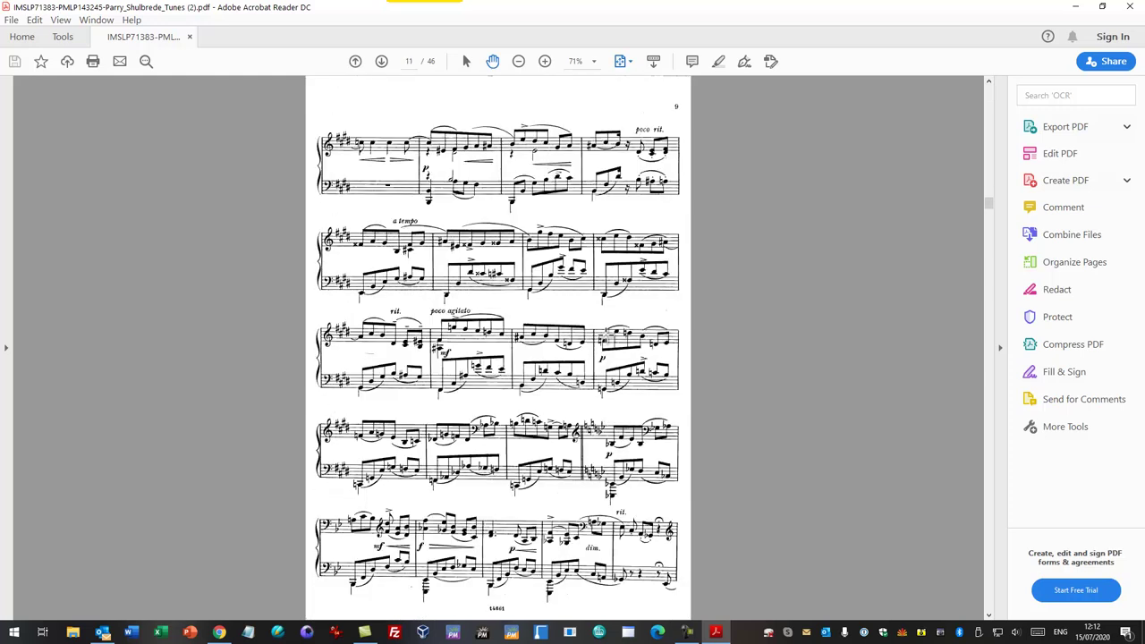
pyautogui.scroll(-3, 606, 335)
pyautogui.scroll(-3, 607, 336)
pyautogui.scroll(-2, 606, 336)
pyautogui.scroll(-2, 606, 335)
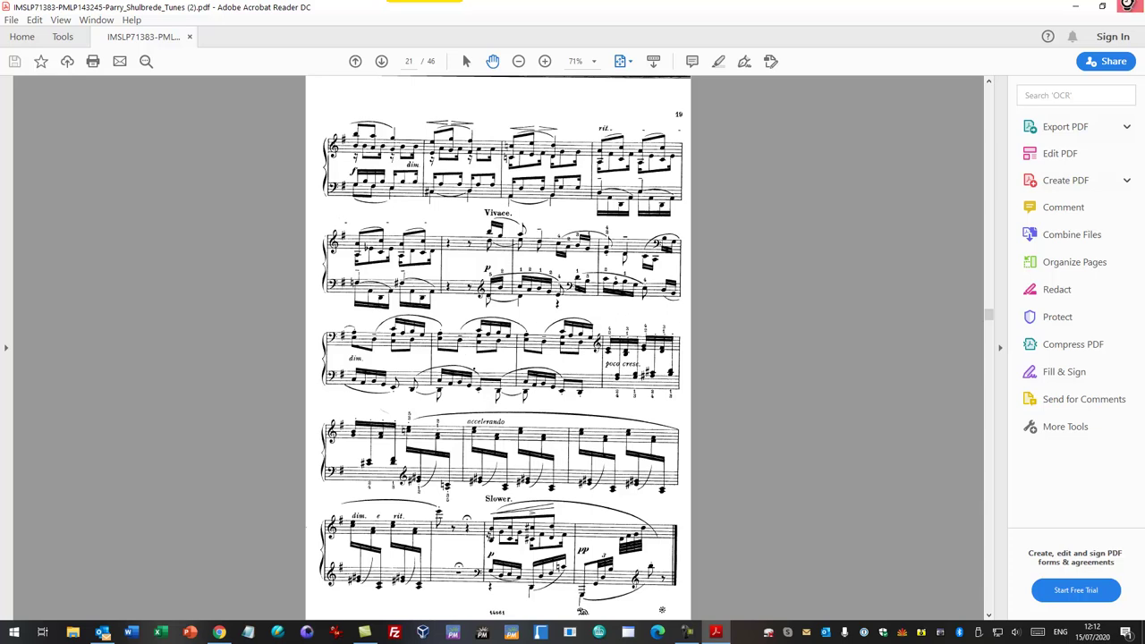
pyautogui.click(1129, 7)
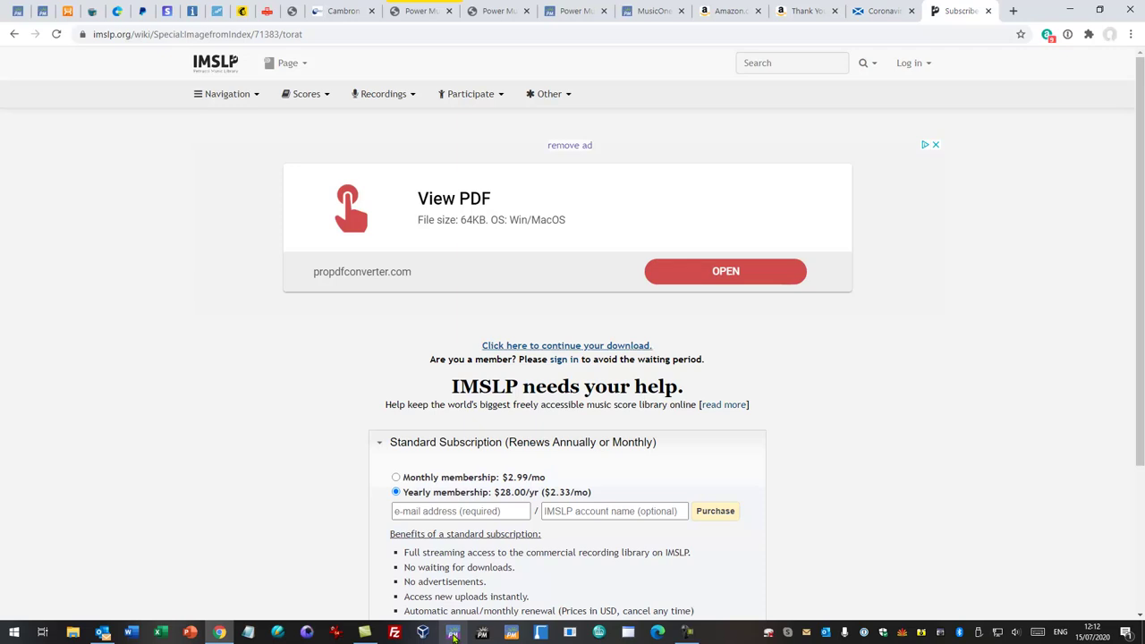
# Launch Power Music Professional and choose 'Add a New Song' from the Start-up Guide.
pyautogui.click(453, 635)
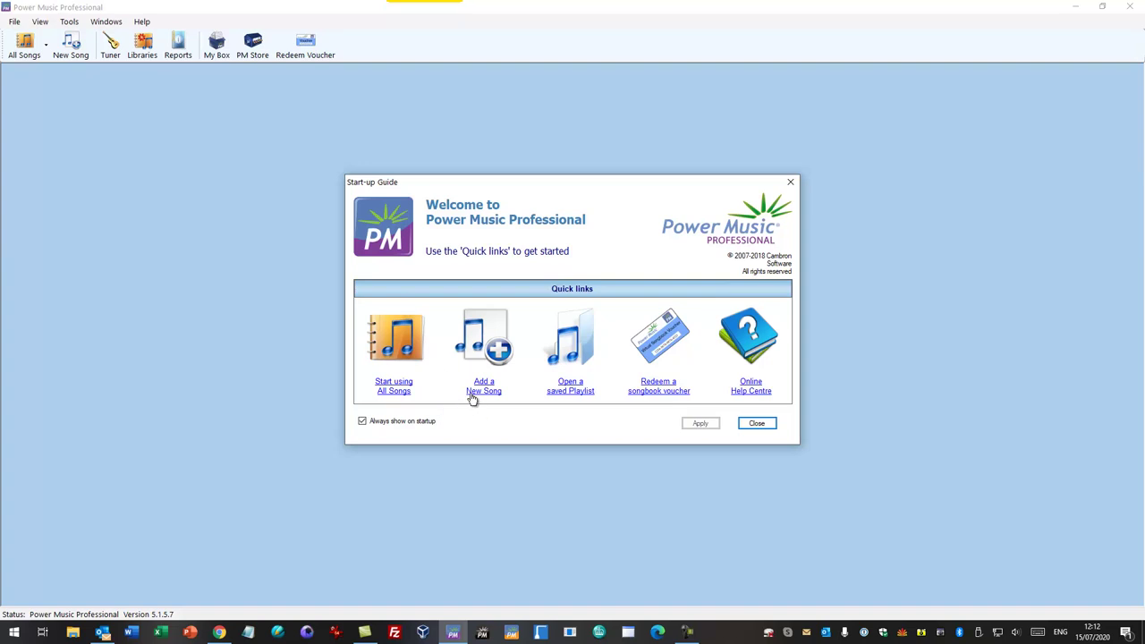
pyautogui.click(474, 398)
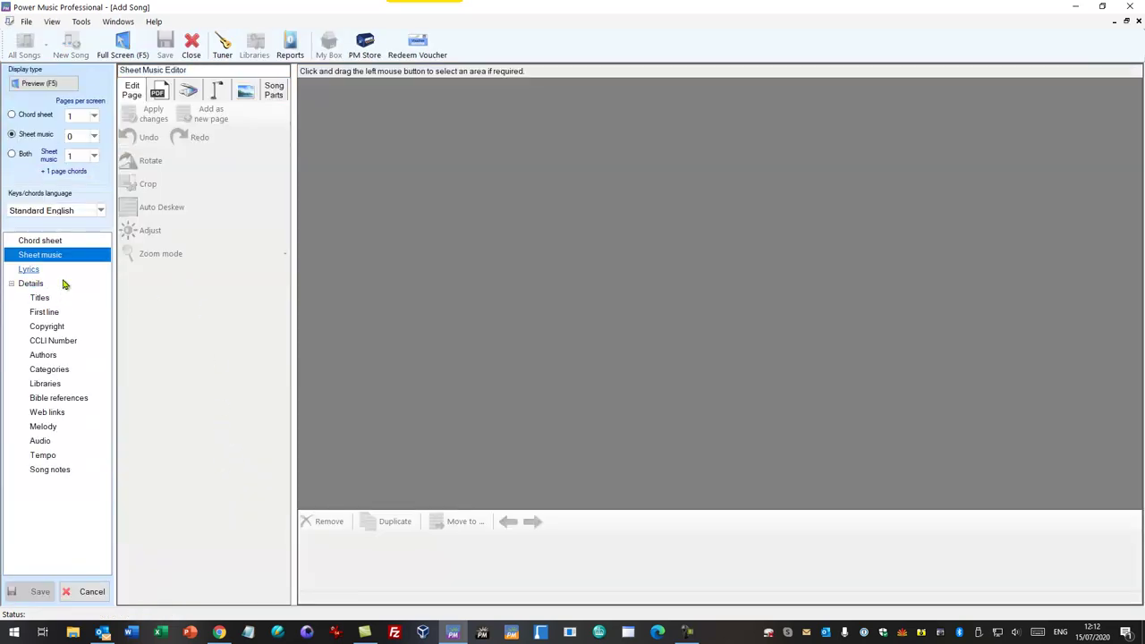
# Load the latest Parry PDF from Downloads and browse its 46-page list.
pyautogui.click(158, 93)
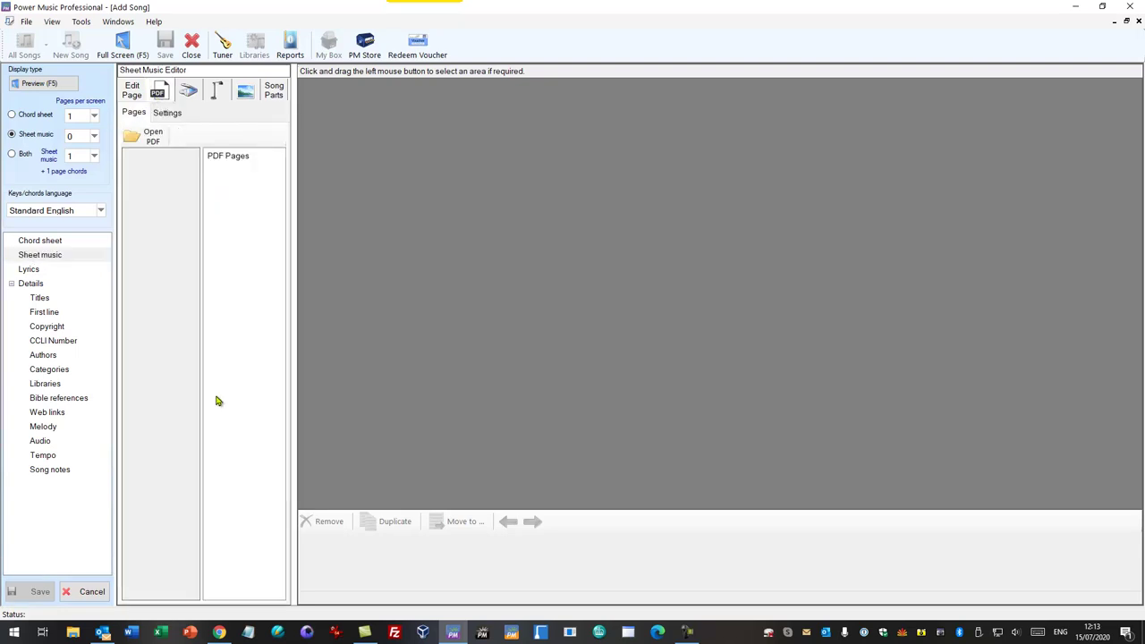
pyautogui.click(143, 135)
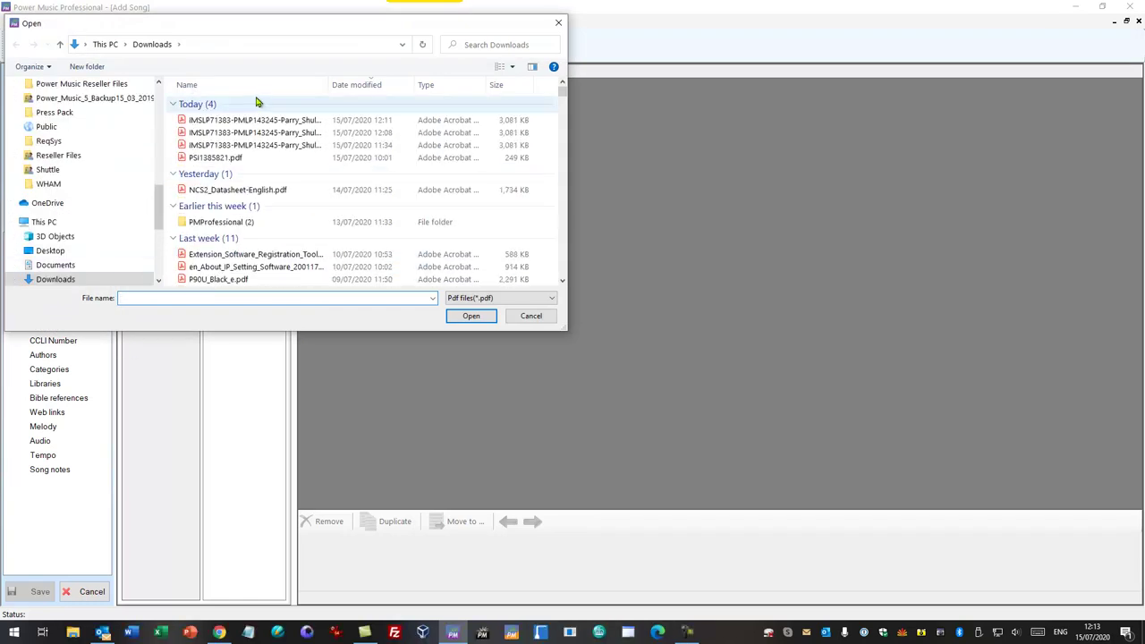
pyautogui.doubleClick(241, 120)
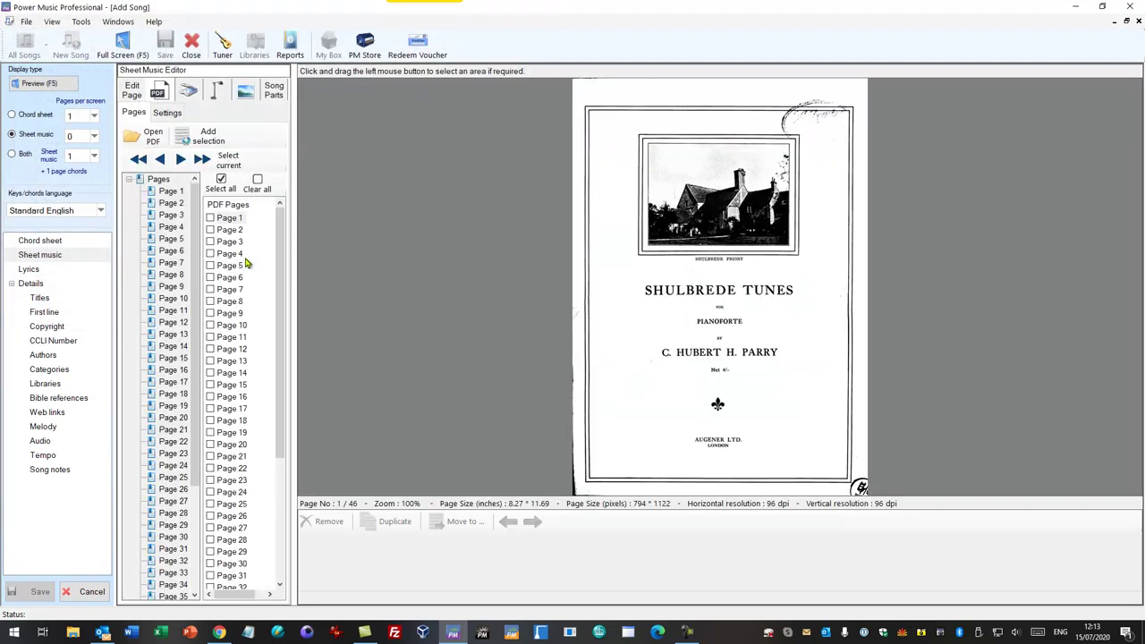
pyautogui.moveTo(281, 240); pyautogui.dragTo(293, 373)
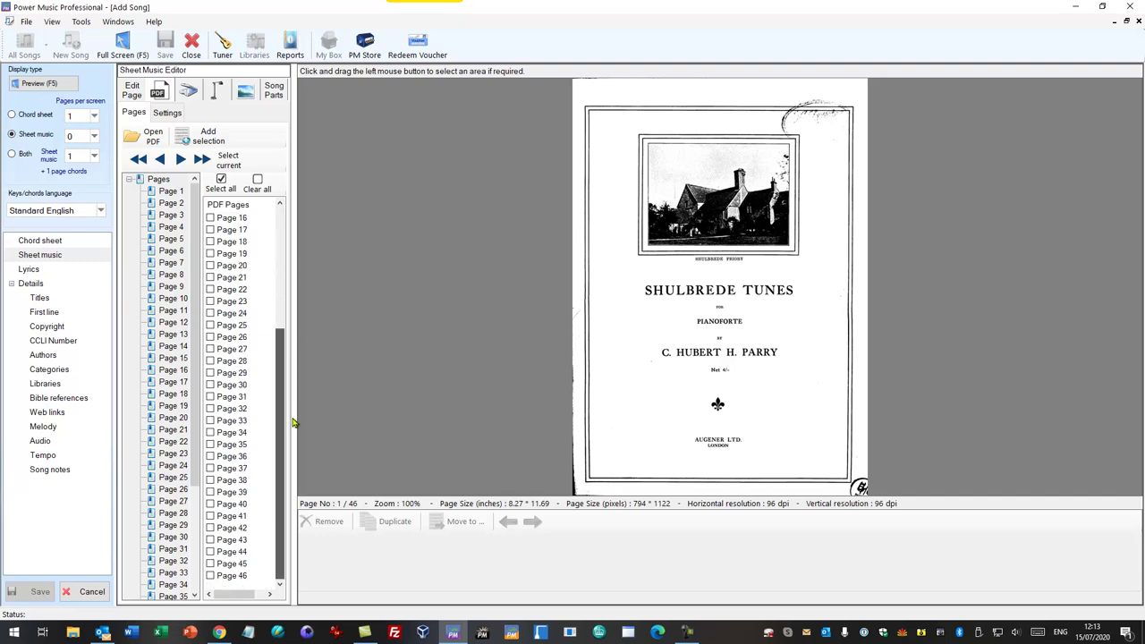
pyautogui.moveTo(281, 420); pyautogui.dragTo(296, 263)
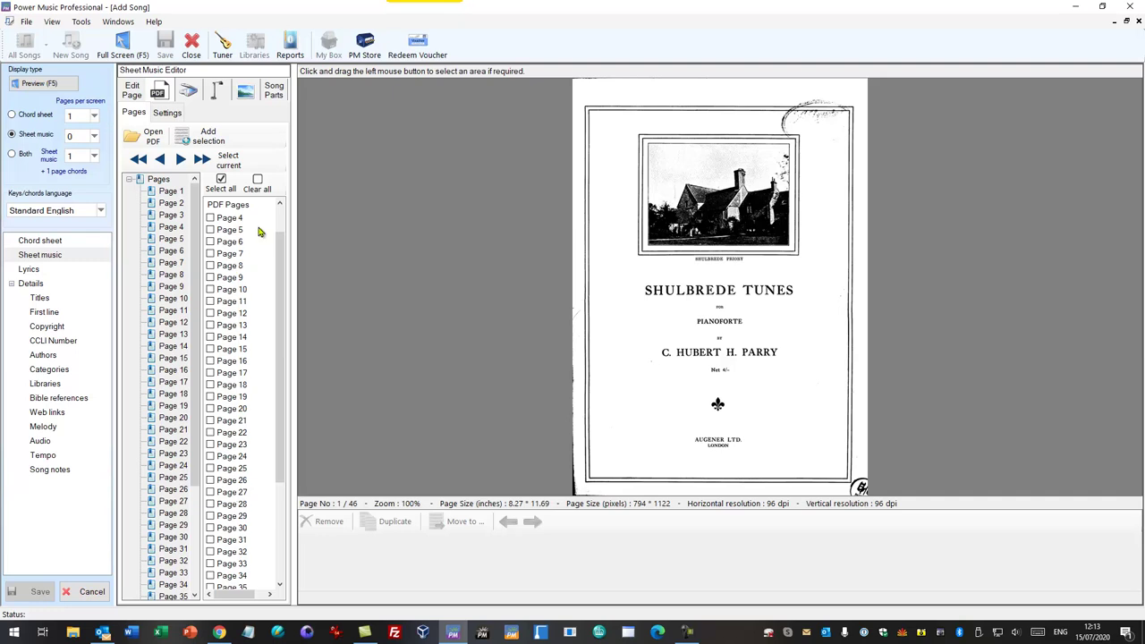
# Select all 46 PDF pages and add them to the song.
pyautogui.click(221, 184)
pyautogui.click(204, 134)
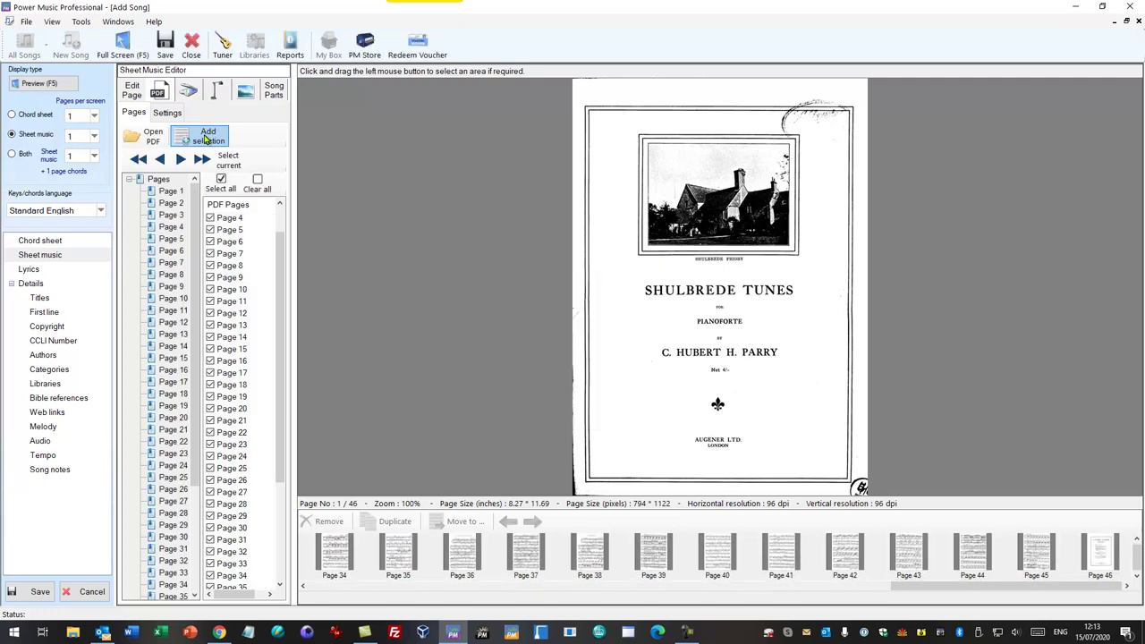
# Add the title 'Shulbrede Tunes' to the song and save it.
pyautogui.click(39, 299)
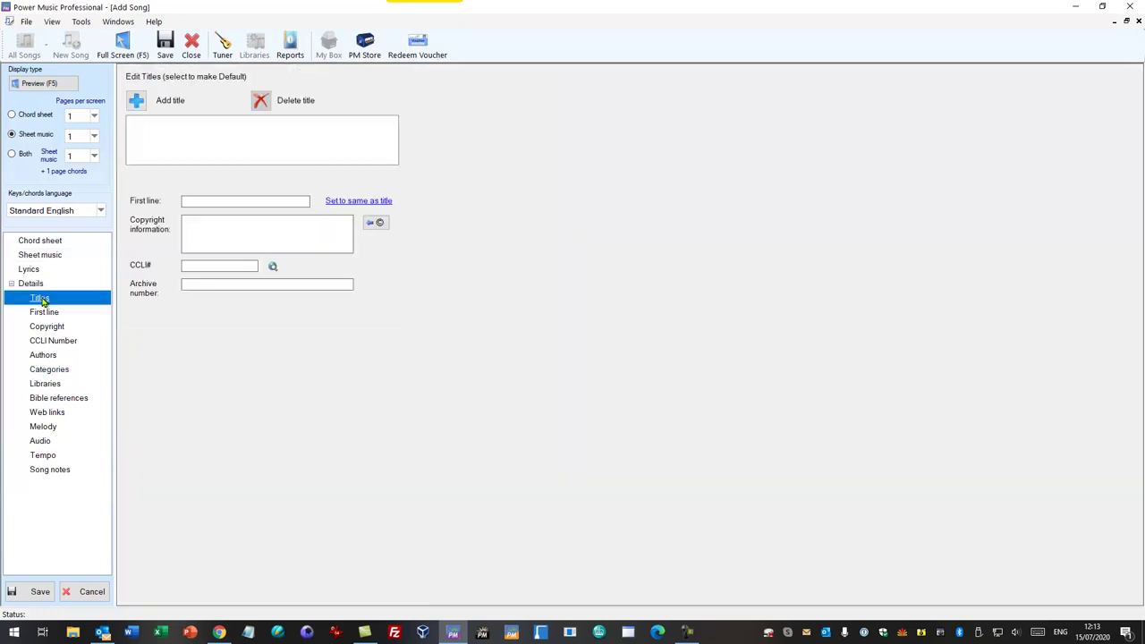
pyautogui.click(136, 101)
pyautogui.write('Shulbrede Tunes')
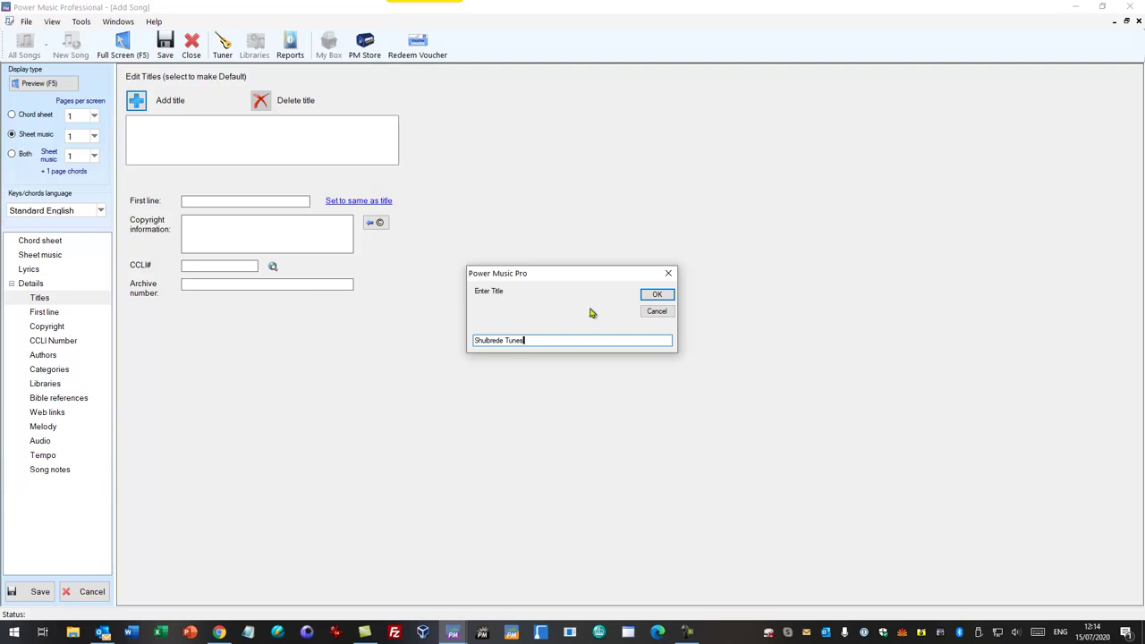
pyautogui.click(656, 294)
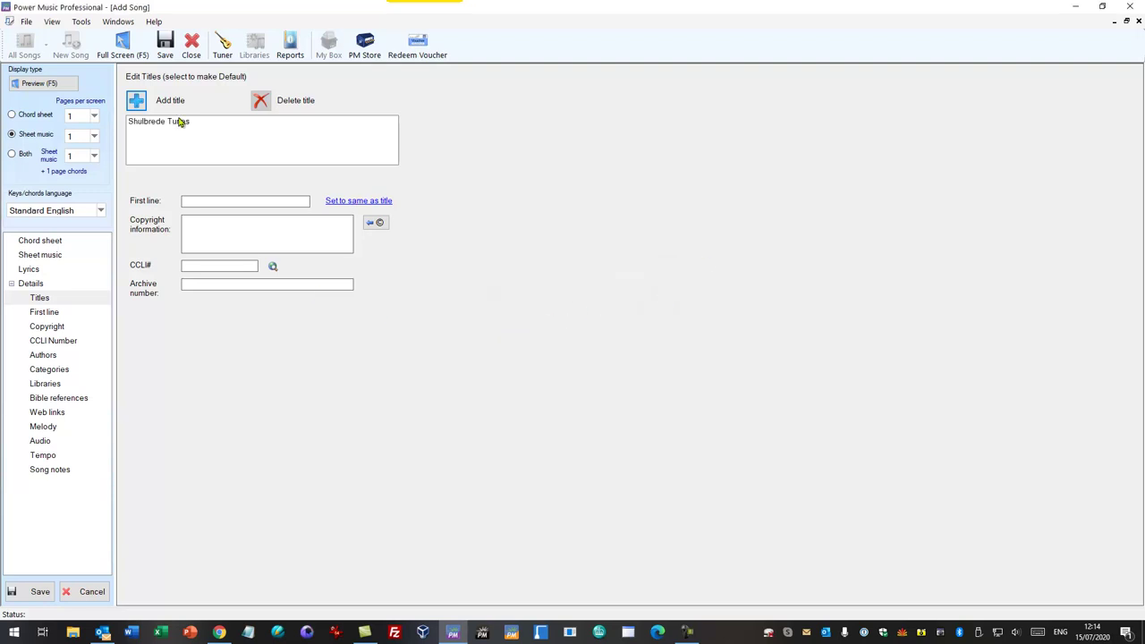
pyautogui.click(28, 598)
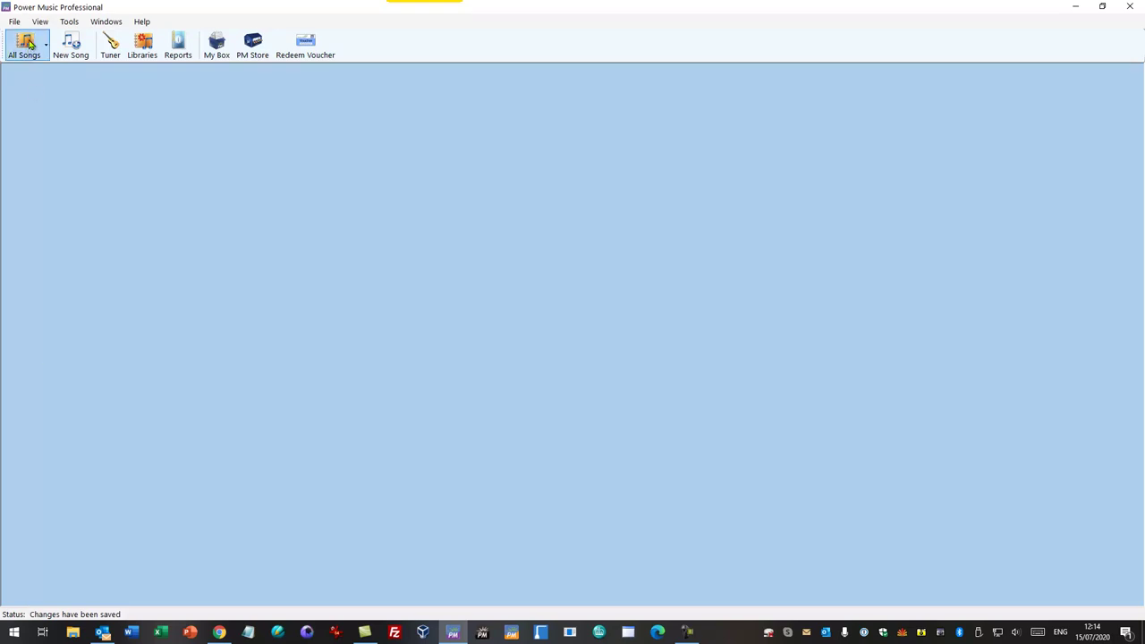
# List all songs, jump to 'shu', and show Shulbrede Tunes full screen.
pyautogui.click(27, 40)
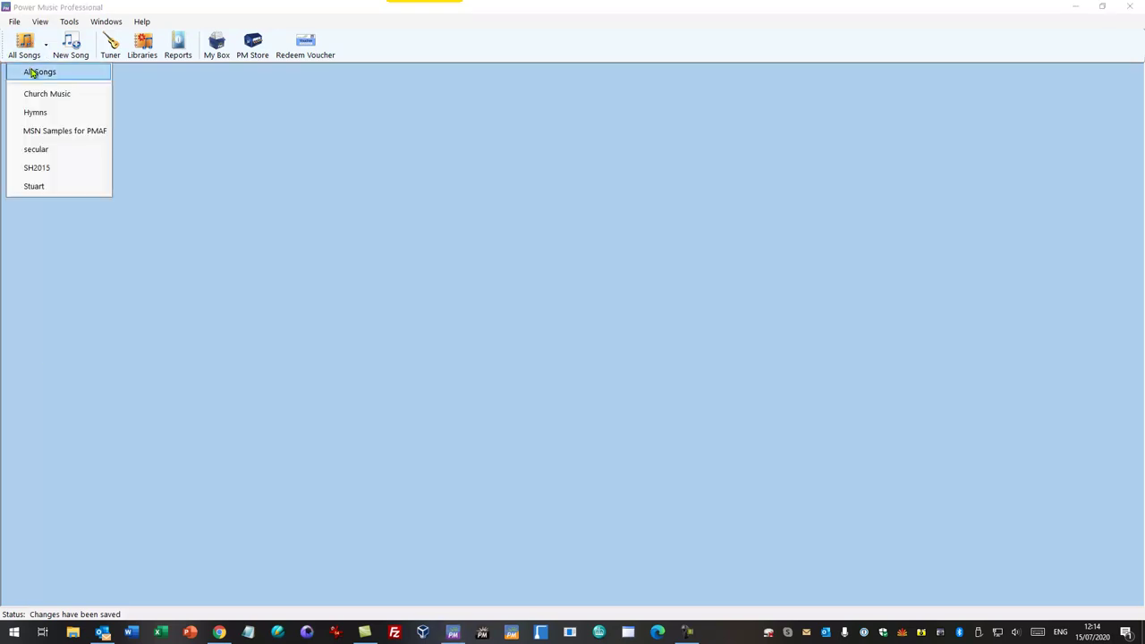
pyautogui.click(33, 71)
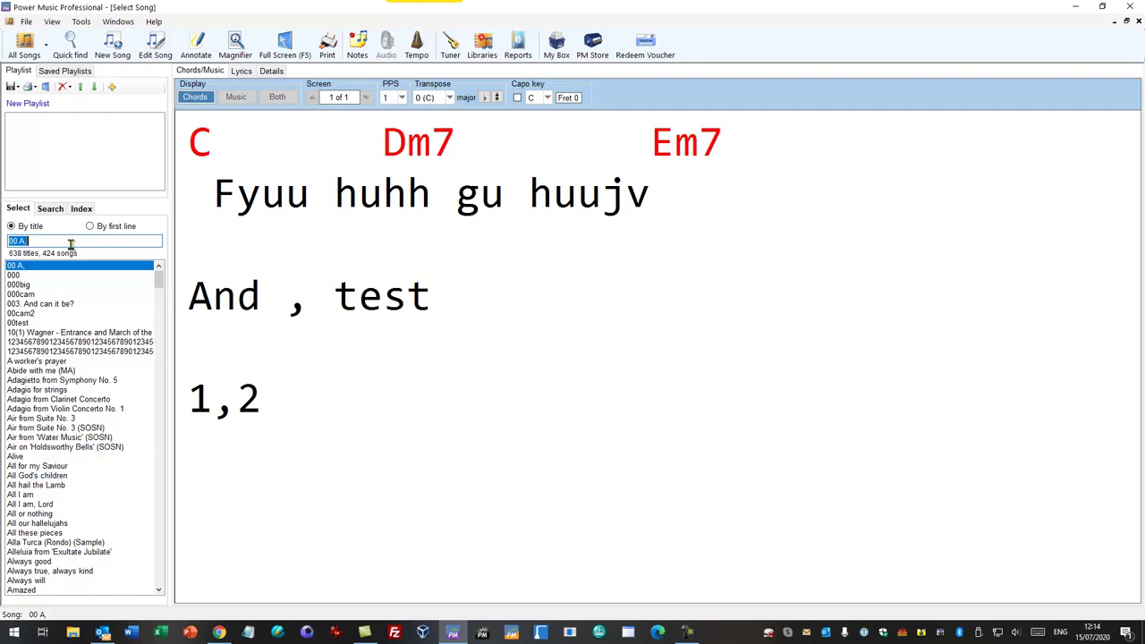
pyautogui.write('shu')
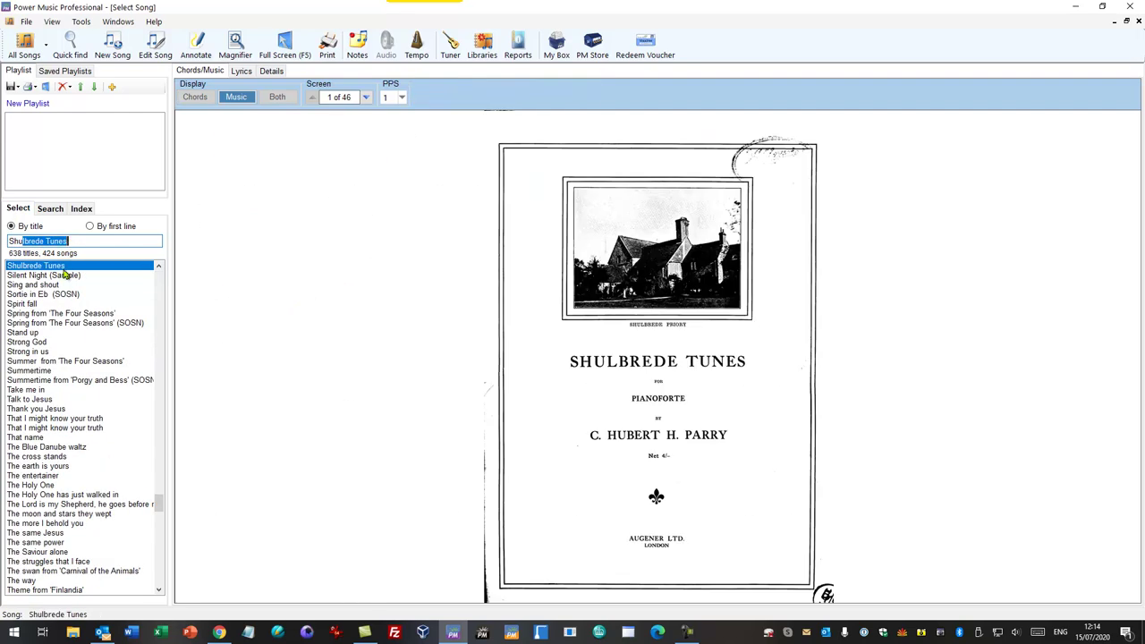
pyautogui.click(286, 43)
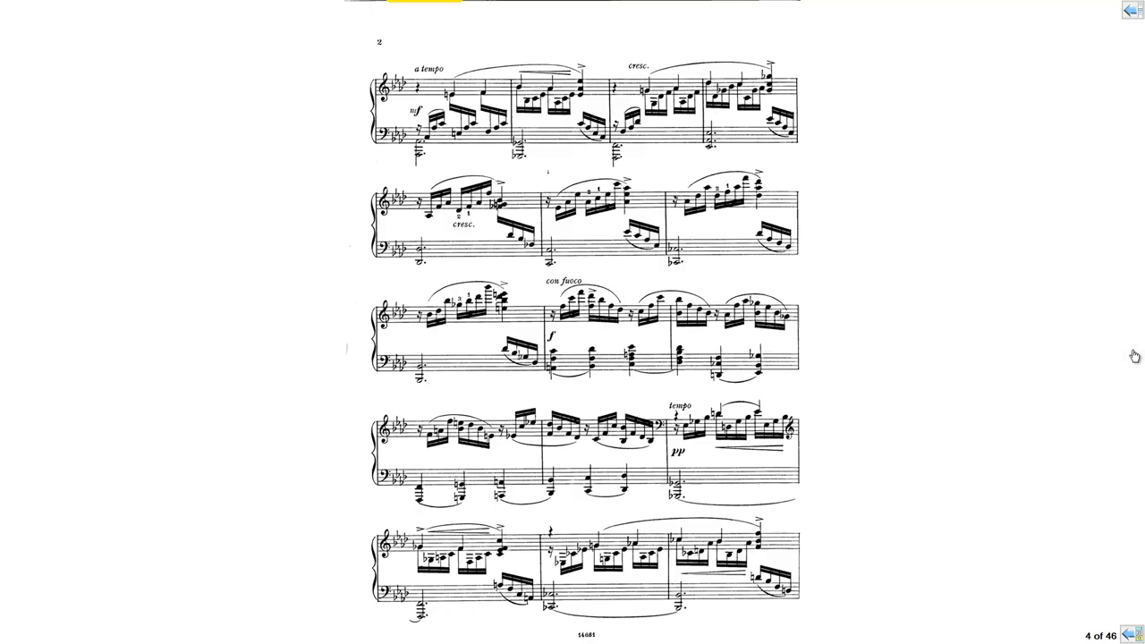
pyautogui.press('pagedown')
pyautogui.press('pagedown')
pyautogui.press('pagedown')
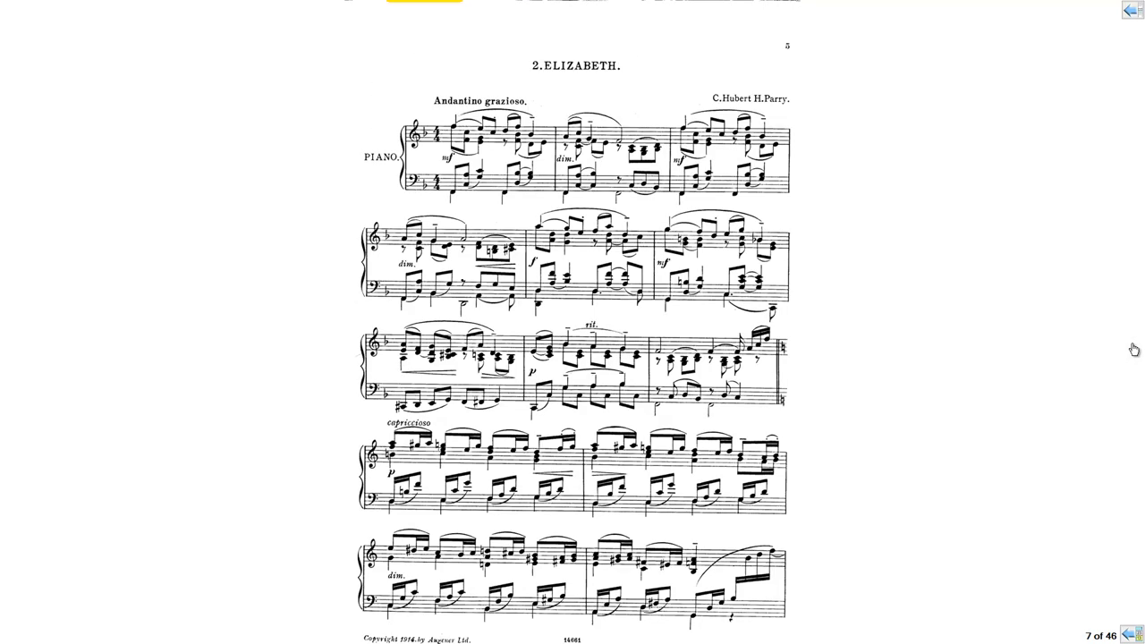
# Page forward through the full-screen Shulbrede Tunes score to page 8 of 46.
pyautogui.press('pagedown')
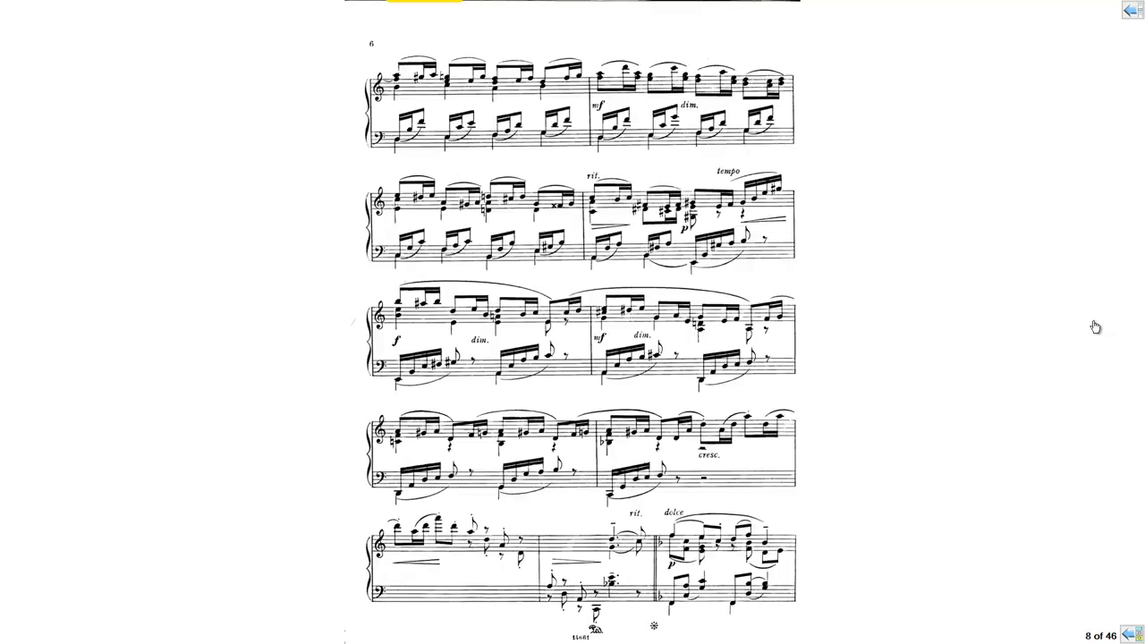